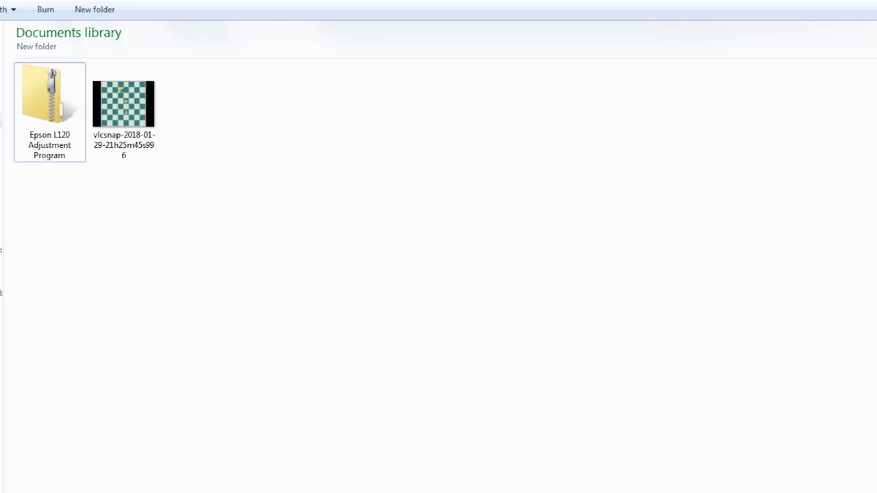
# Step: Extract the Epson L120 Adjustment Program zip with 7-Zip and run AdjProg from the extracted folder
pyautogui.rightClick(55, 108)
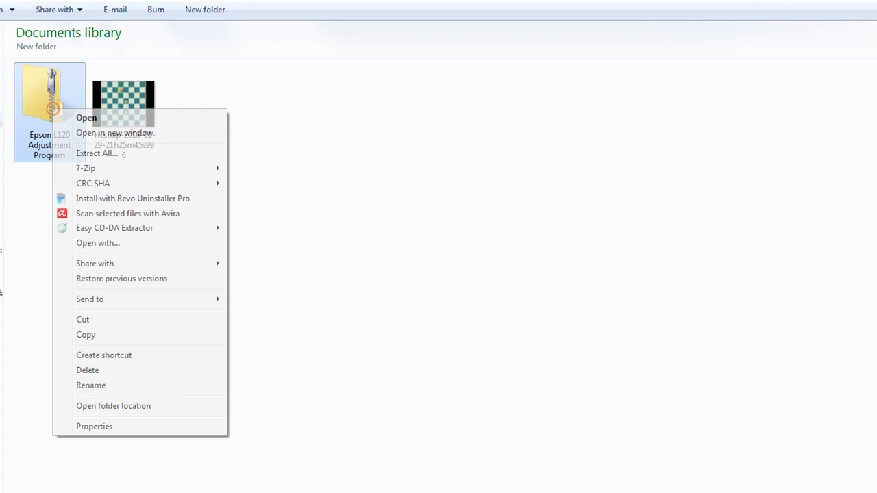
pyautogui.rightClick(46, 97)
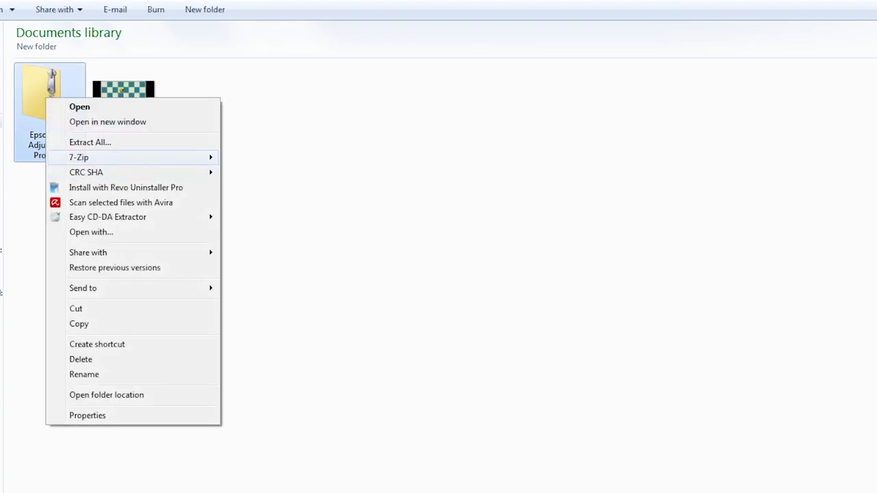
pyautogui.click(264, 187)
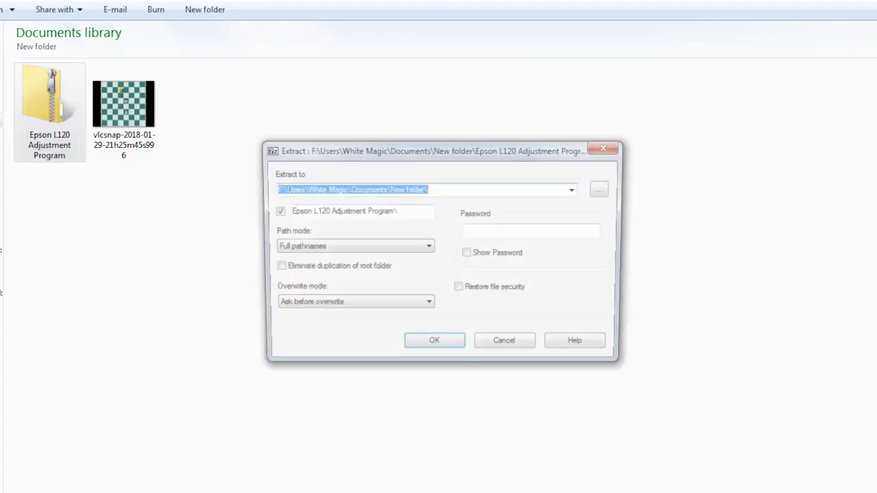
pyautogui.click(446, 343)
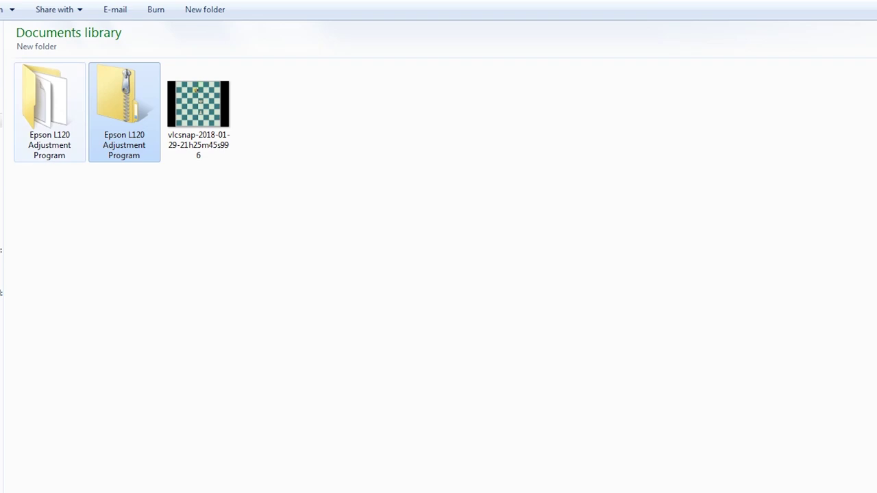
pyautogui.doubleClick(49, 109)
pyautogui.click(49, 99)
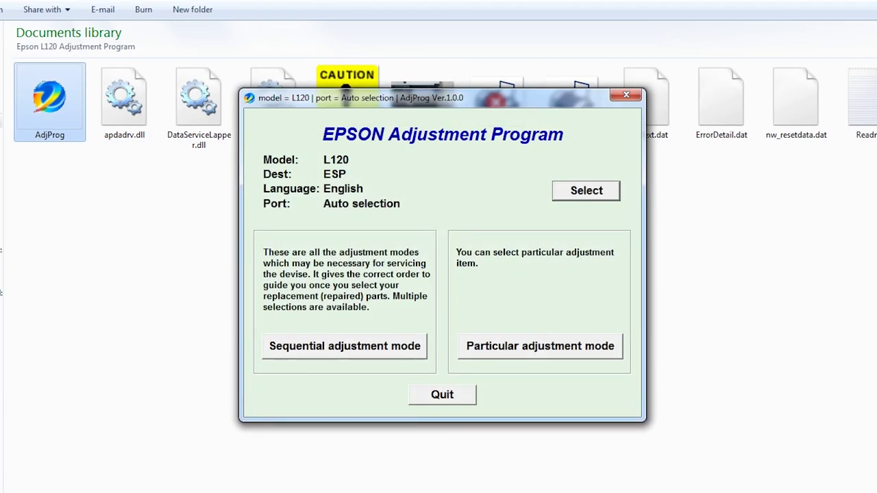
# Step: Choose port USB001 (L120 Series) and continue to the particular adjustment item list
pyautogui.click(586, 190)
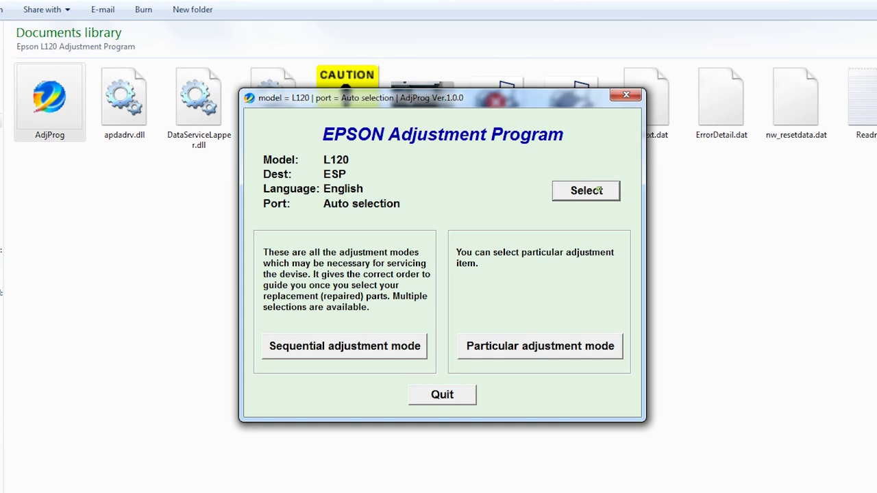
pyautogui.click(586, 322)
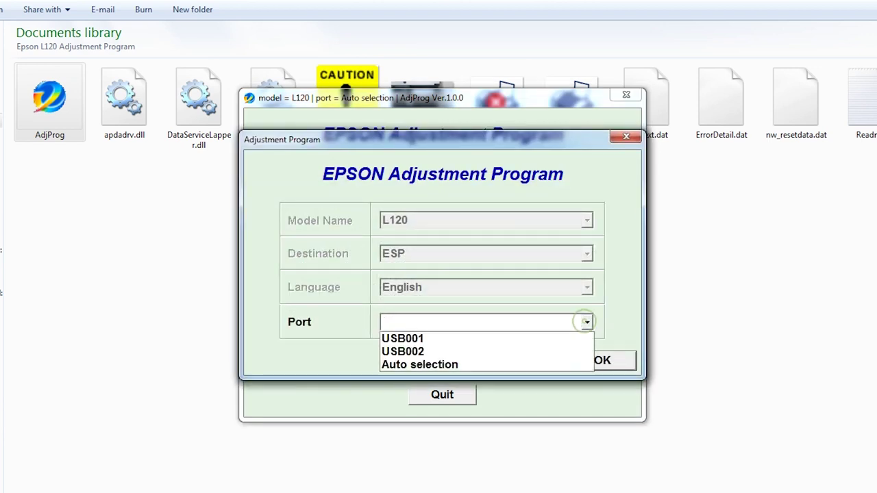
pyautogui.click(587, 322)
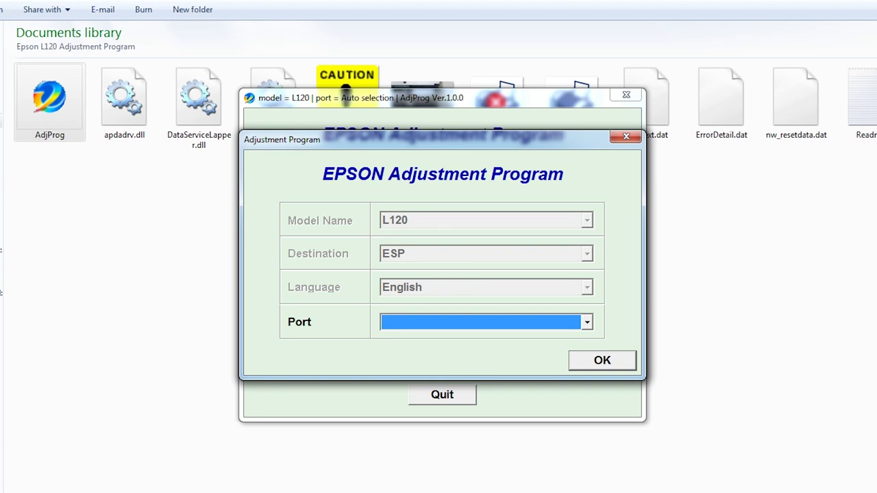
pyautogui.click(586, 322)
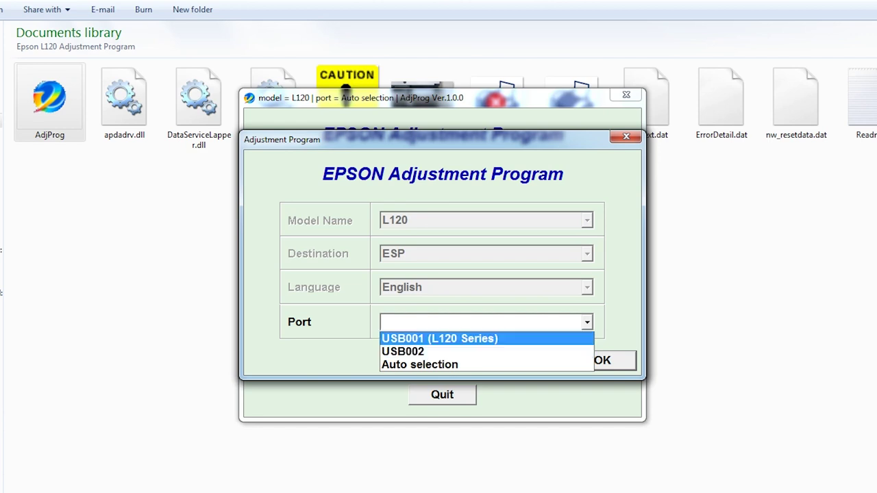
pyautogui.click(504, 338)
pyautogui.press('Return')
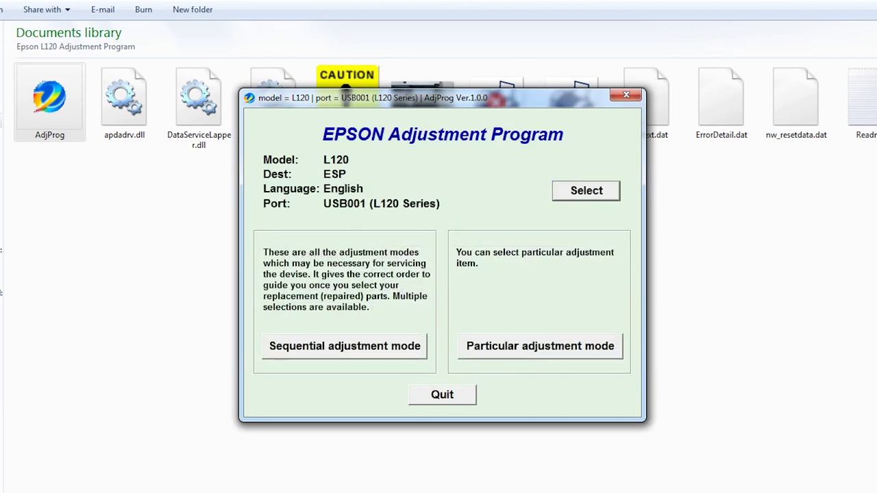
pyautogui.press('Return')
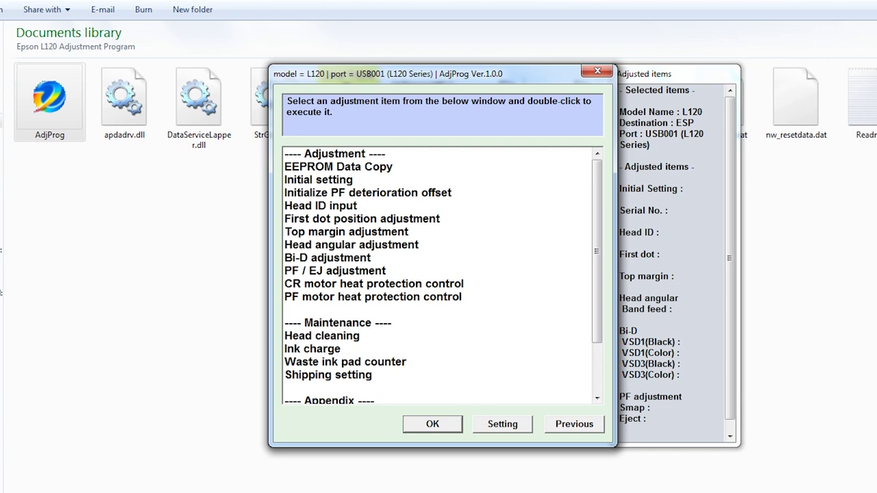
# Step: Select Initial setting in the particular adjustment list and open it
pyautogui.click(333, 179)
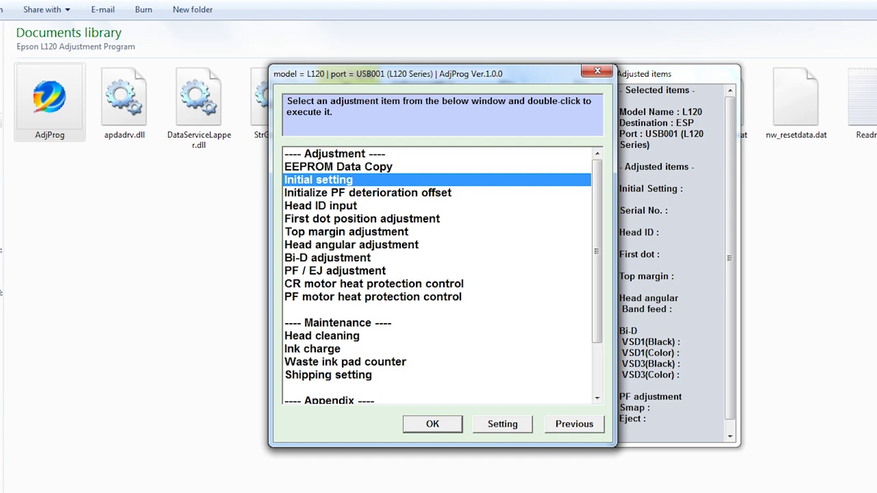
pyautogui.click(376, 362)
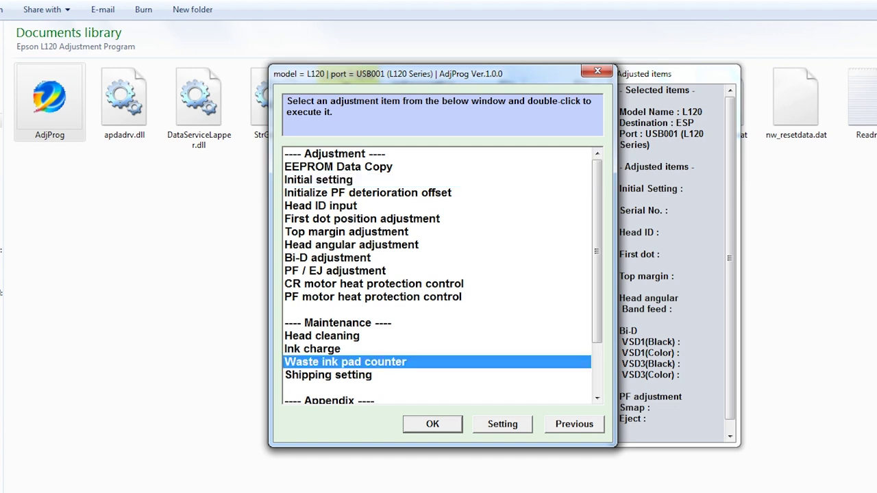
pyautogui.click(346, 179)
pyautogui.click(432, 424)
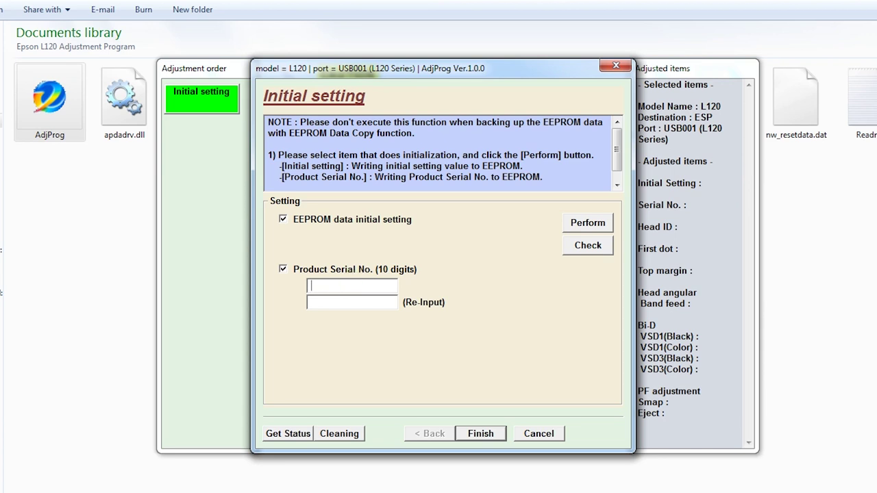
pyautogui.click(356, 306)
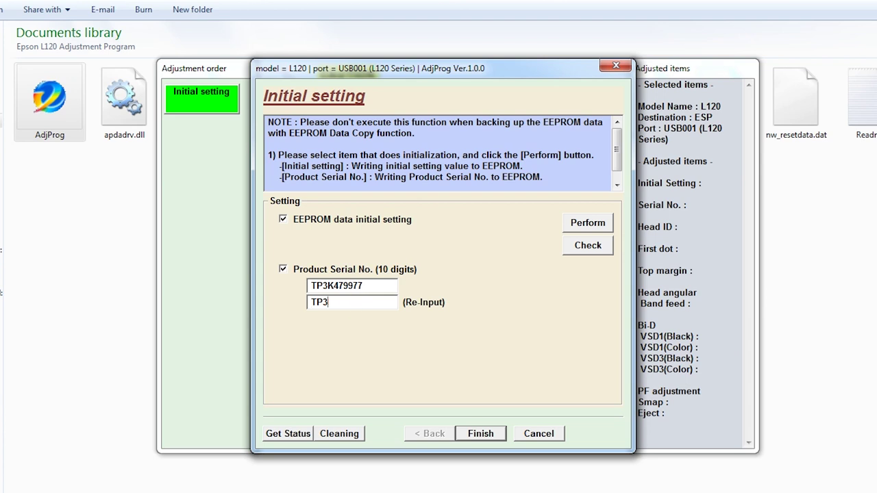
pyautogui.press('Return')
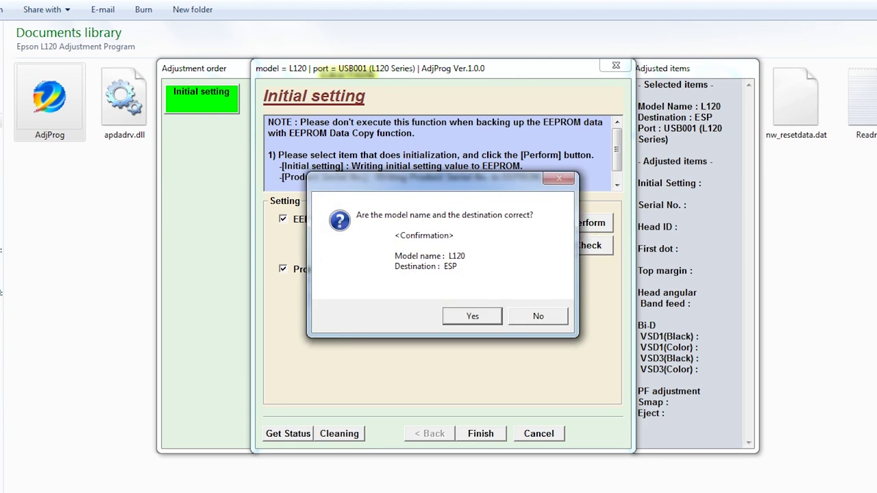
pyautogui.press('Return')
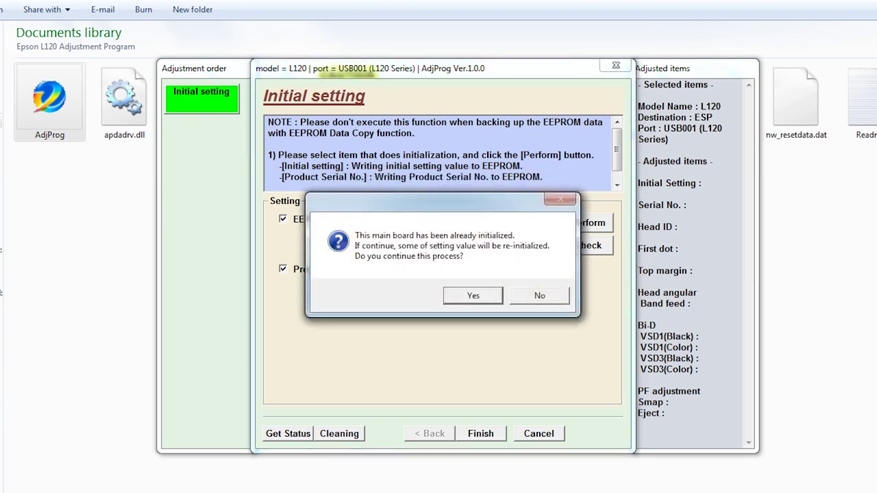
pyautogui.press('Return')
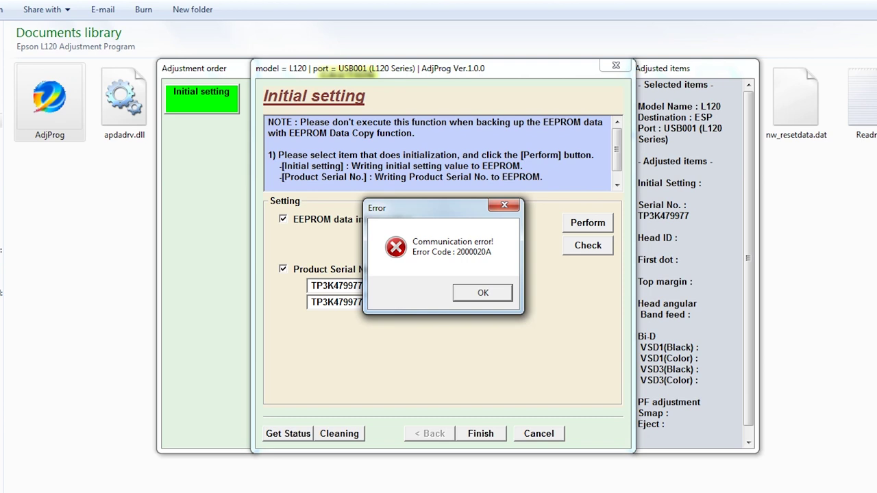
# Step: Dismiss the communication error and check the main pad counter: 732 of 6207 points (12%)
pyautogui.click(485, 291)
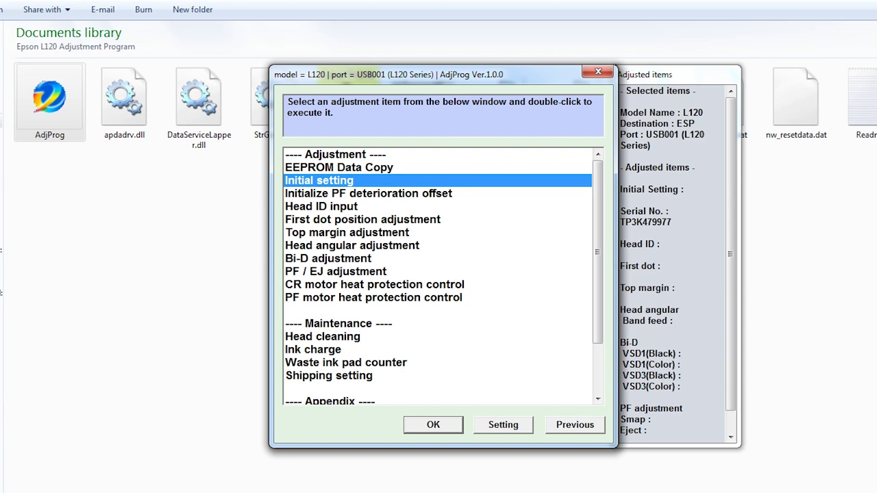
pyautogui.click(377, 362)
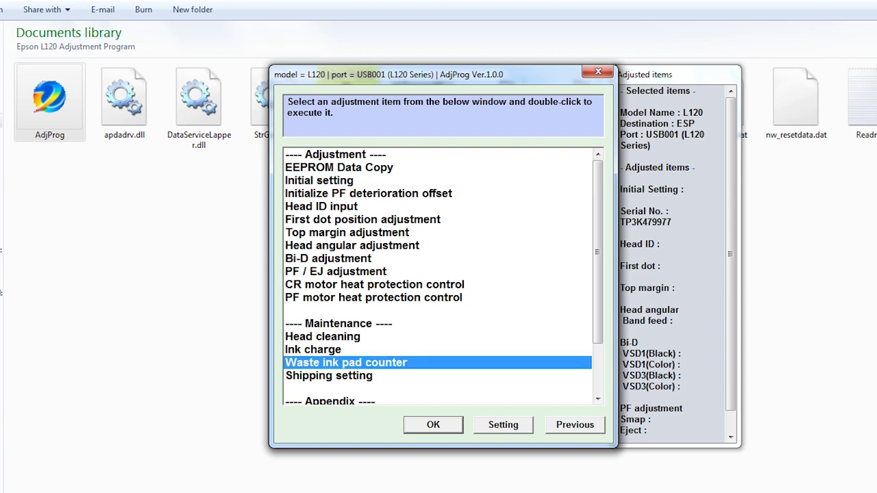
pyautogui.doubleClick(377, 362)
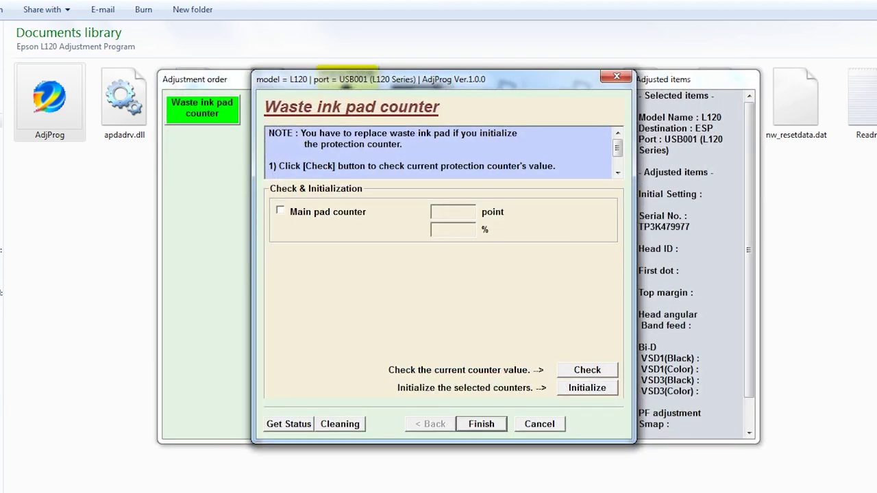
pyautogui.click(280, 210)
pyautogui.click(587, 370)
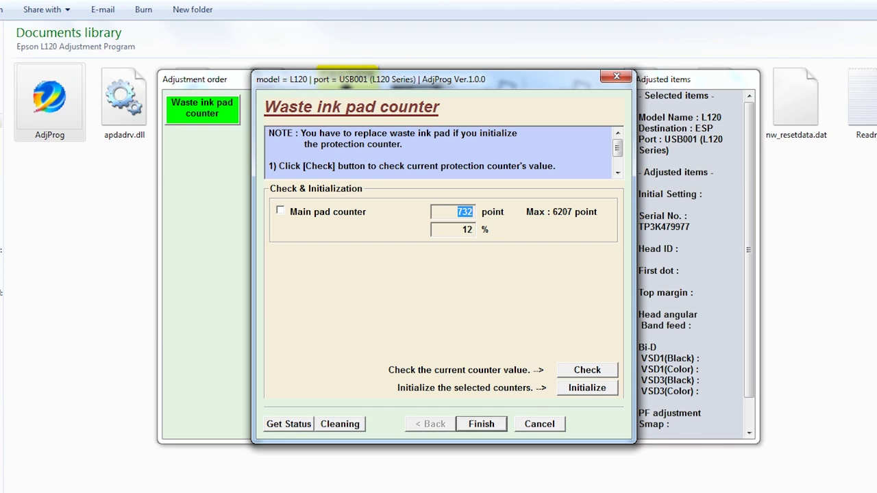
# Step: Initialize the main pad counter and acknowledge the turn-off and reboot printer notices
pyautogui.click(280, 211)
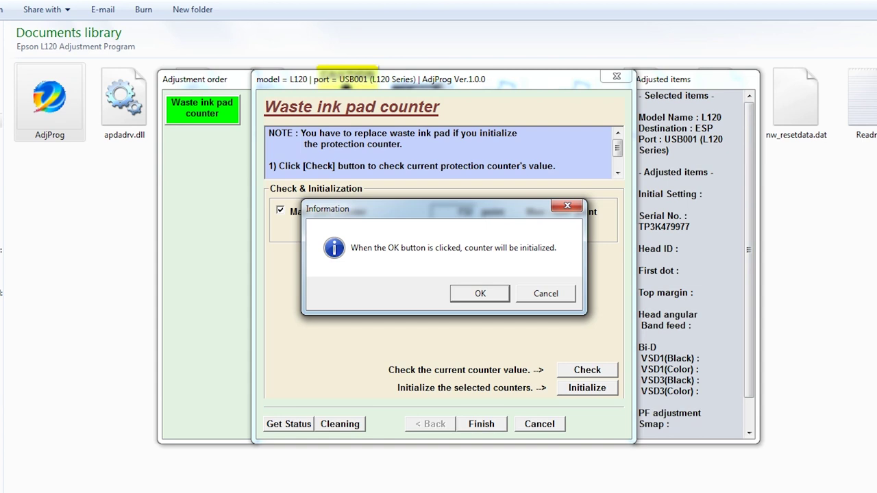
pyautogui.press('Return')
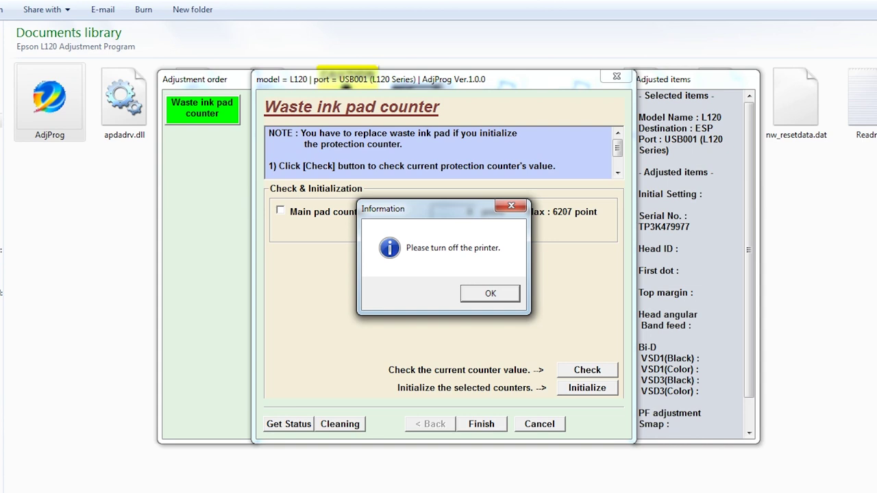
pyautogui.press('Return')
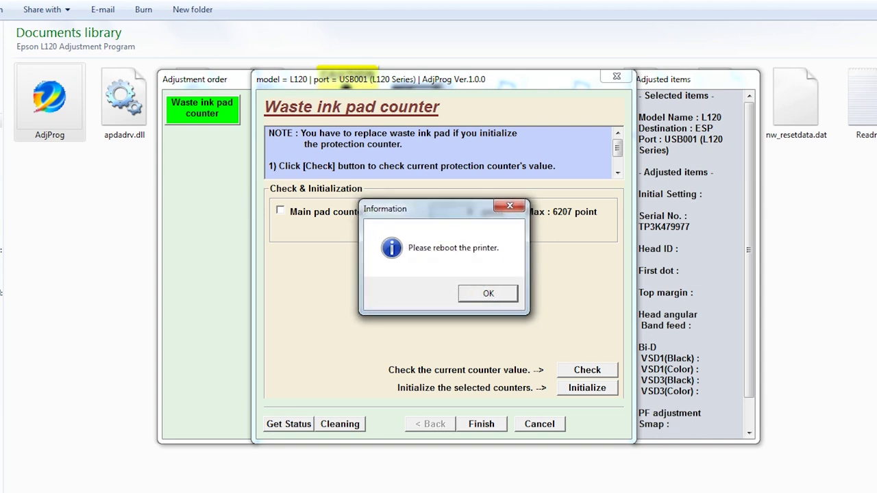
pyautogui.click(482, 294)
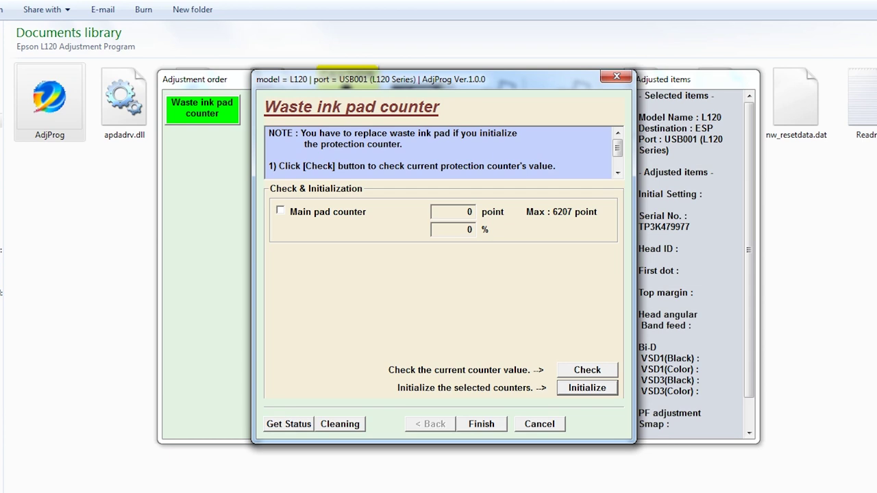
pyautogui.click(480, 423)
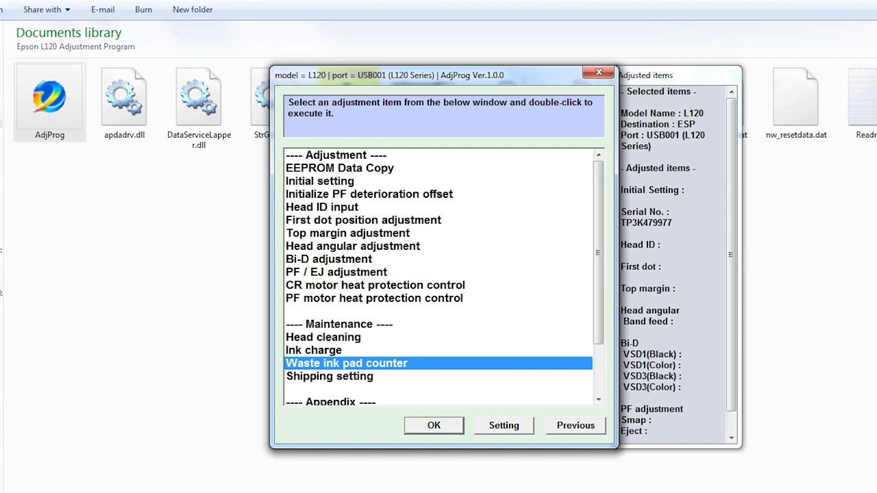
# Step: Reopen Waste ink pad counter and verify the main pad reads 0 of 6207 points (0%)
pyautogui.press('Return')
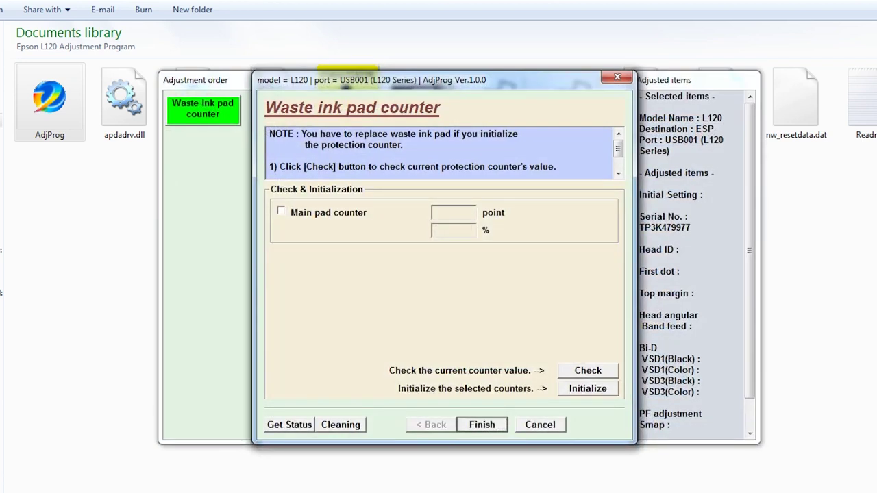
pyautogui.click(281, 211)
pyautogui.click(588, 370)
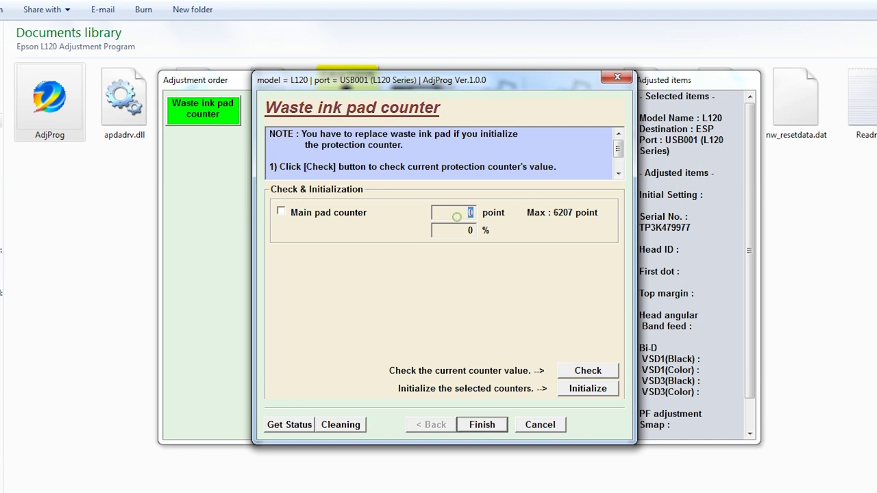
pyautogui.press('Tab')
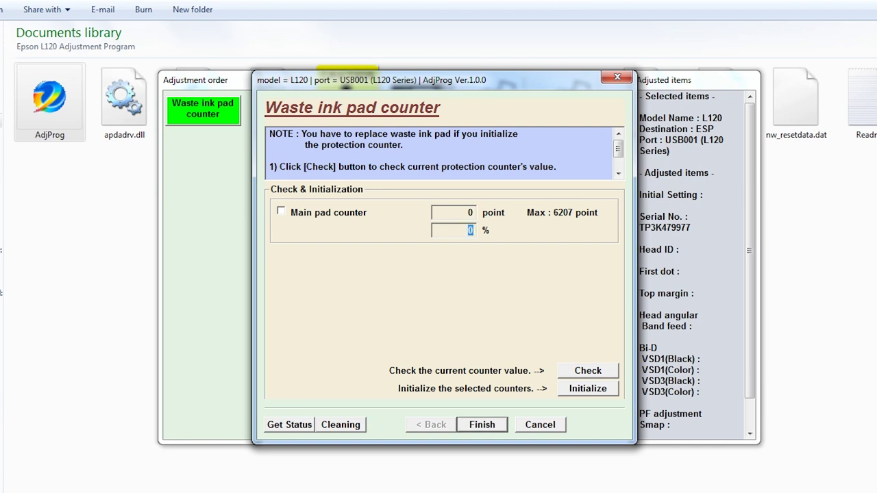